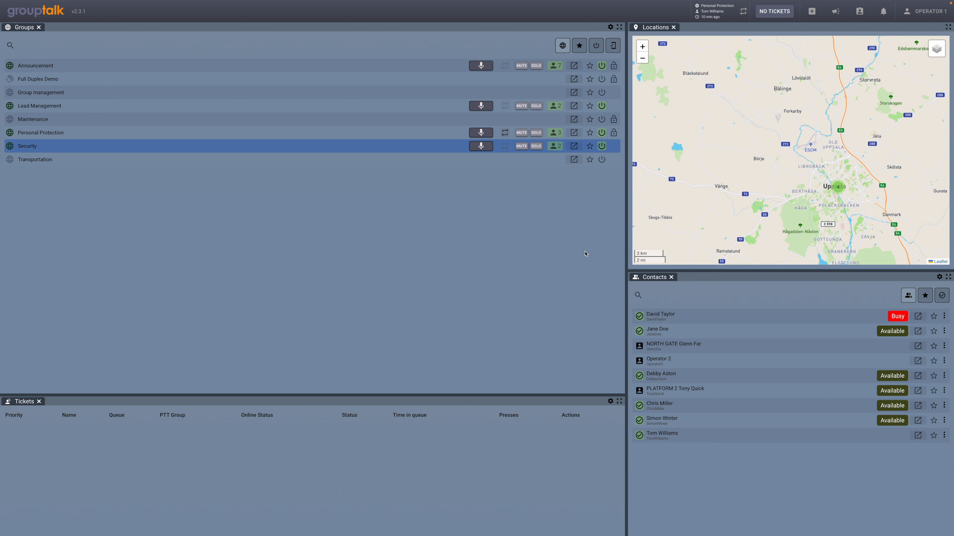
Create three new empty group patches
{"action": "left_click", "coordinate": [812, 12]}
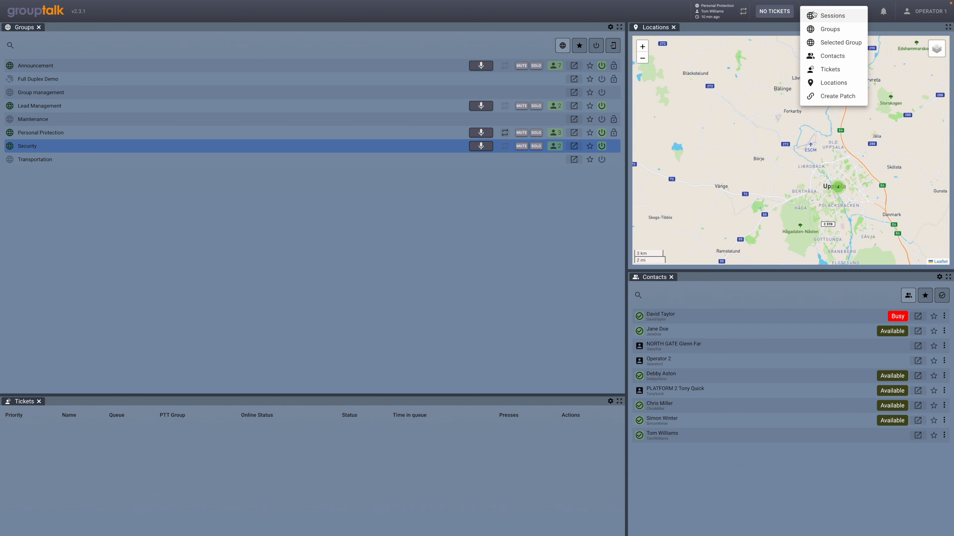
{"action": "left_click", "coordinate": [843, 94]}
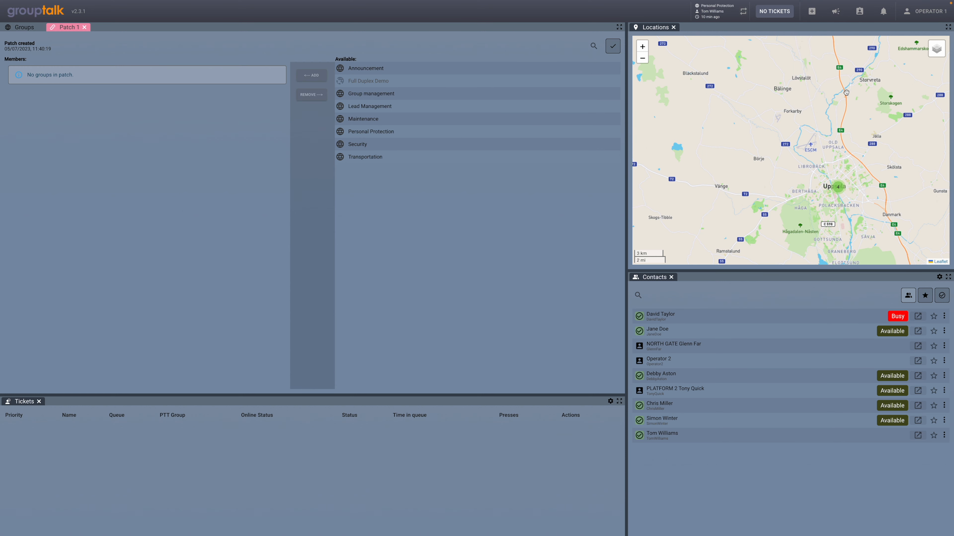
{"action": "left_click", "coordinate": [812, 12]}
{"action": "left_click", "coordinate": [843, 95]}
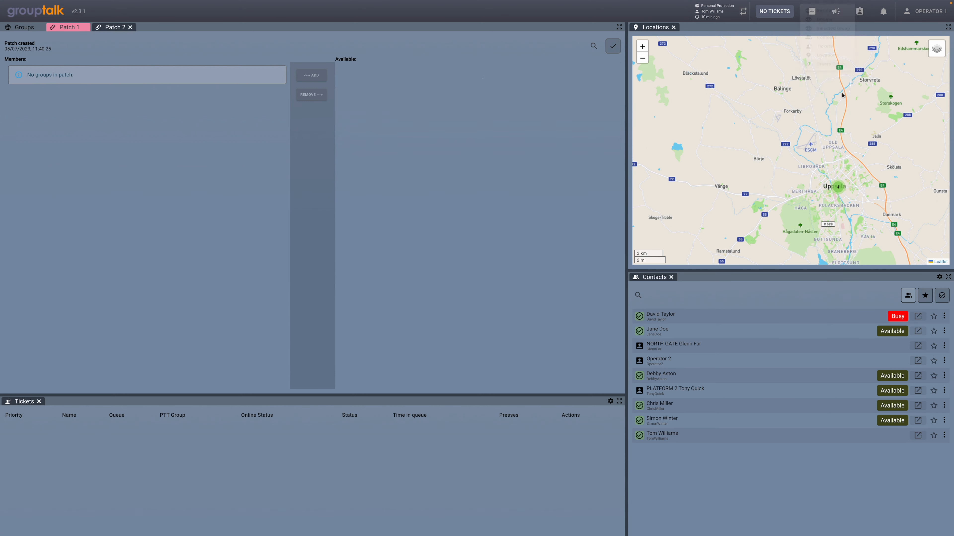
{"action": "left_click", "coordinate": [812, 11]}
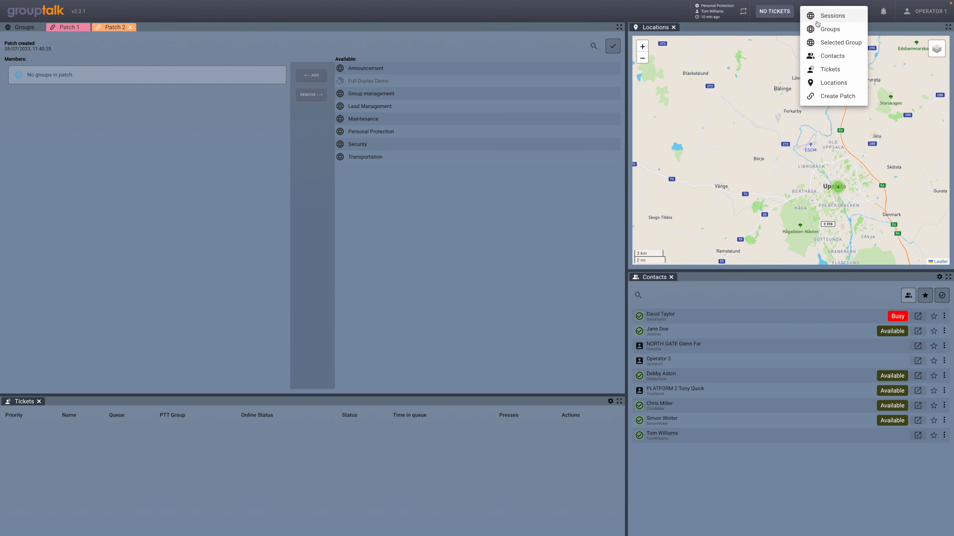
{"action": "left_click", "coordinate": [840, 96]}
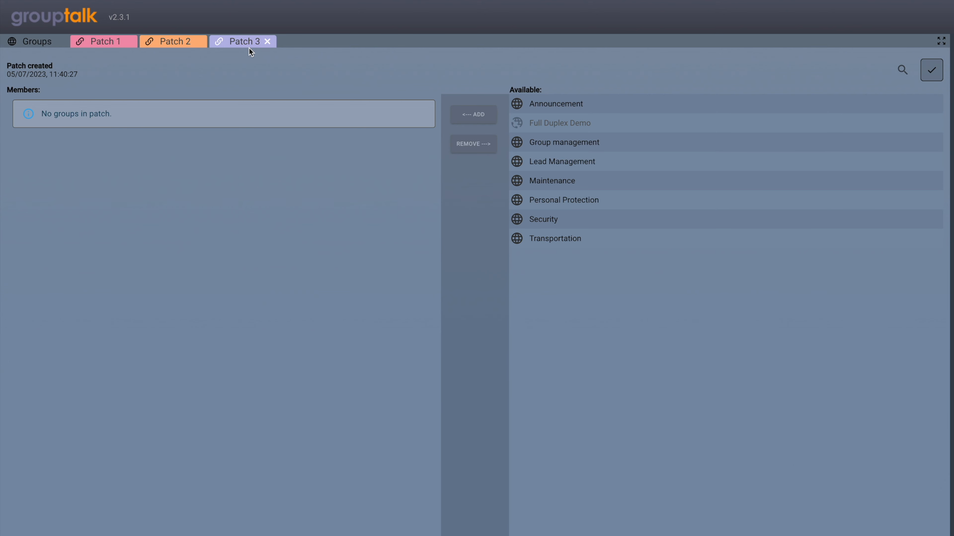
Rename the Patch 3 tab as Uppsala
{"action": "double_click", "coordinate": [245, 42]}
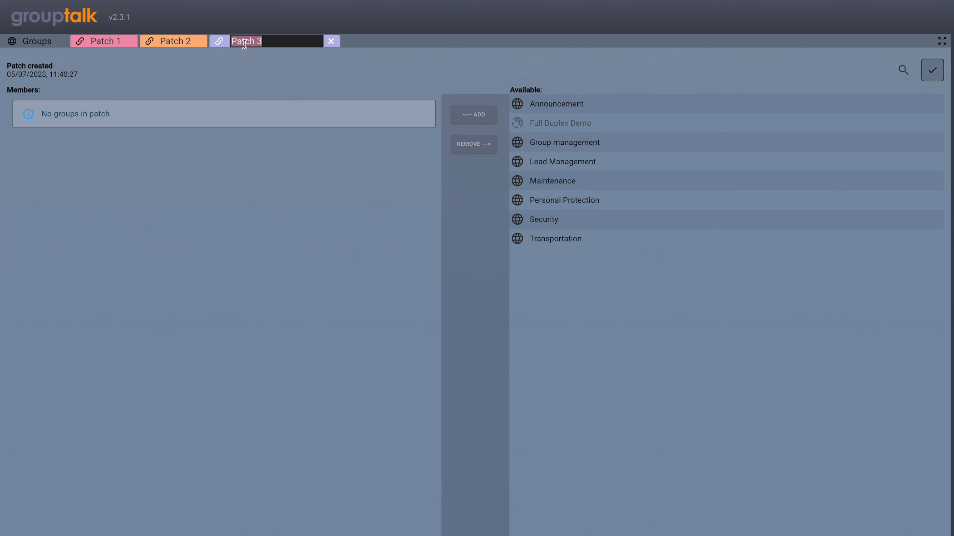
{"action": "type", "text": "Uppsala"}
{"action": "key", "text": "Return"}
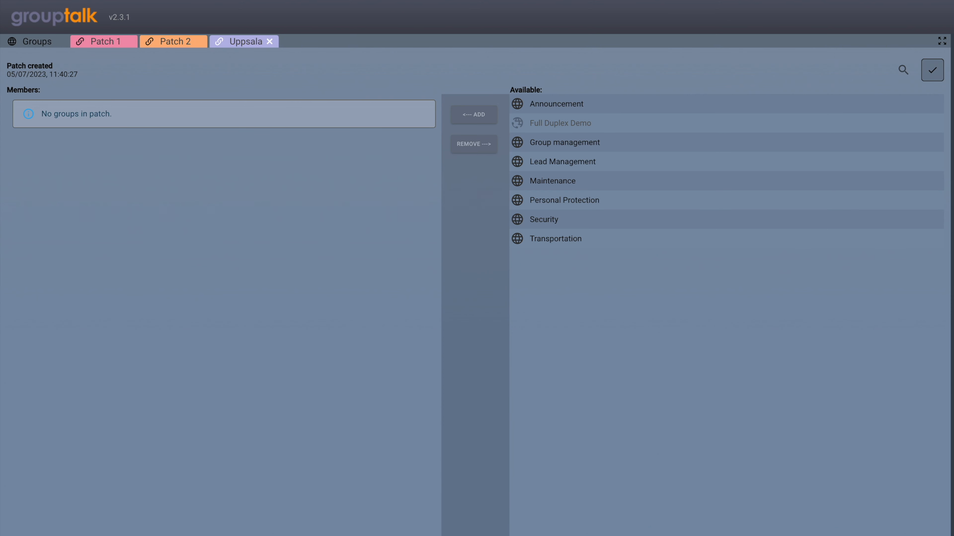
Close the Uppsala and Patch 2 patches, keeping only Patch 1
{"action": "left_click", "coordinate": [269, 41]}
{"action": "left_click", "coordinate": [198, 41]}
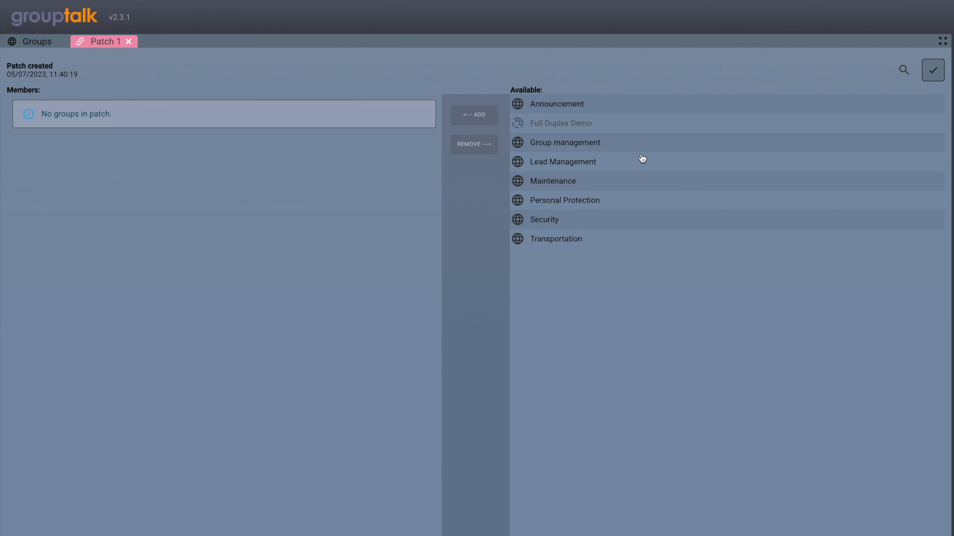
Add the Lead Management, Personal Protection and Security groups as members of Patch 1
{"action": "left_click", "coordinate": [630, 165]}
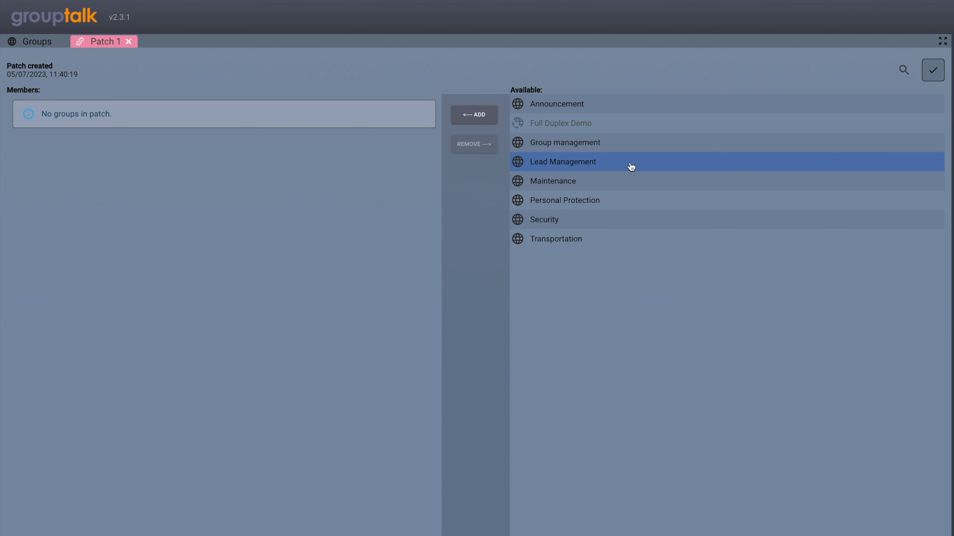
{"action": "left_click", "coordinate": [478, 116]}
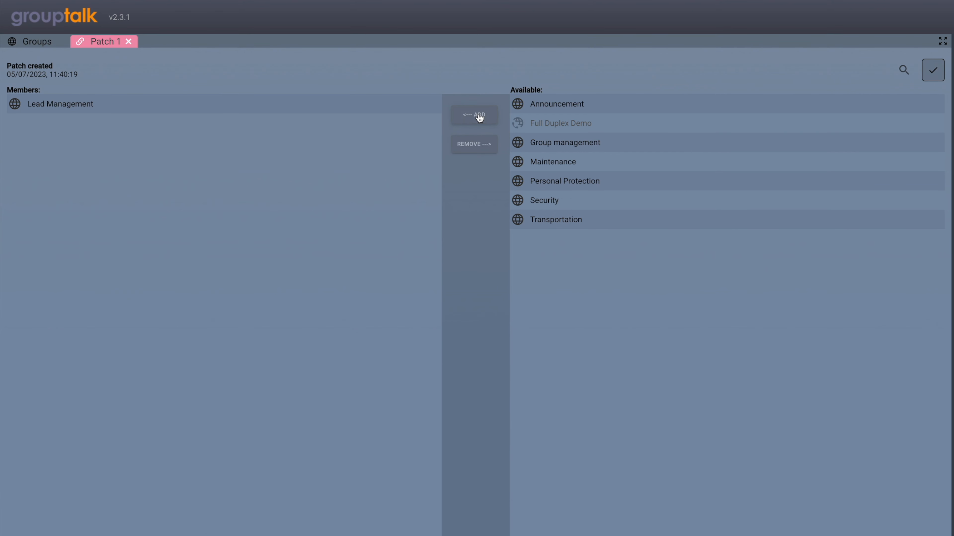
{"action": "left_click", "coordinate": [613, 183]}
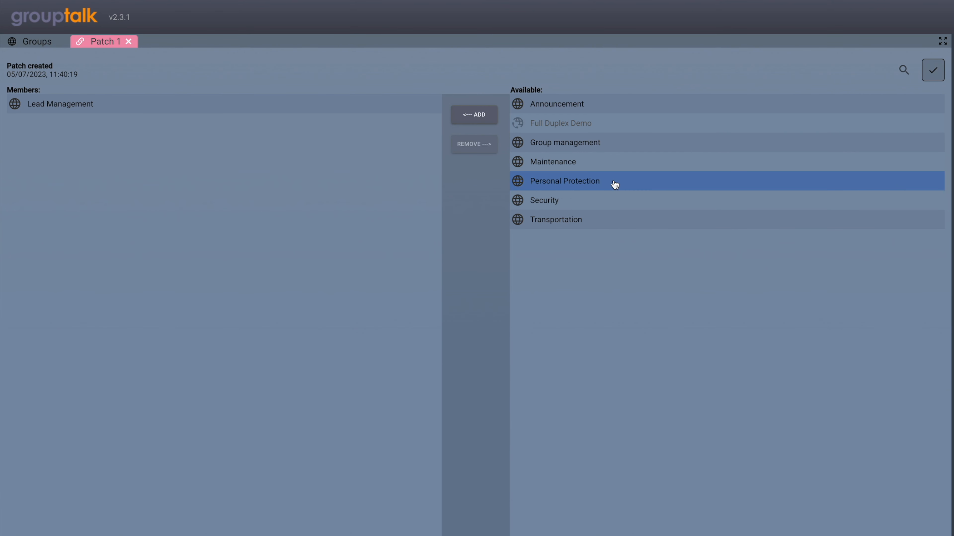
{"action": "left_click", "coordinate": [487, 116]}
{"action": "left_click", "coordinate": [588, 181]}
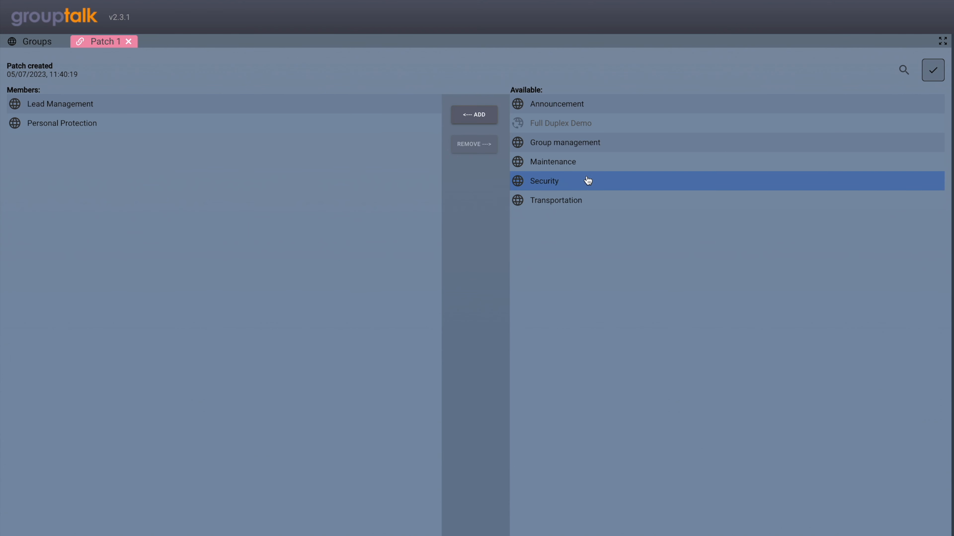
{"action": "left_click", "coordinate": [489, 116]}
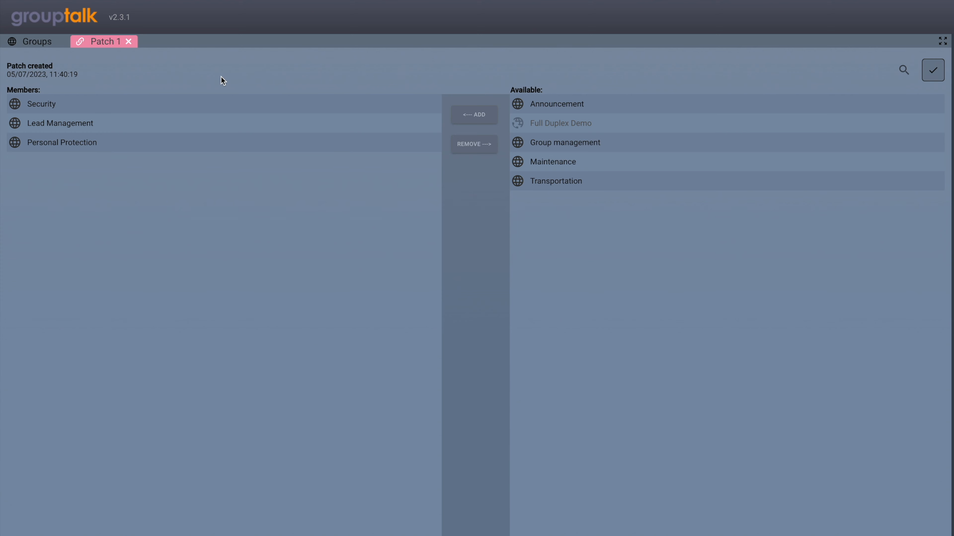
Remove the Security group from Patch 1 and add it back as a member
{"action": "left_click", "coordinate": [212, 109]}
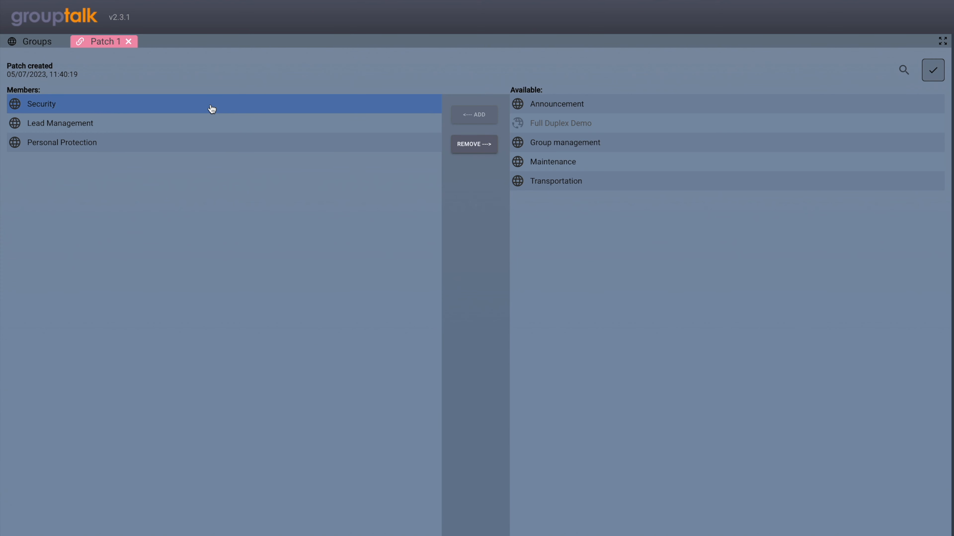
{"action": "left_click", "coordinate": [473, 151]}
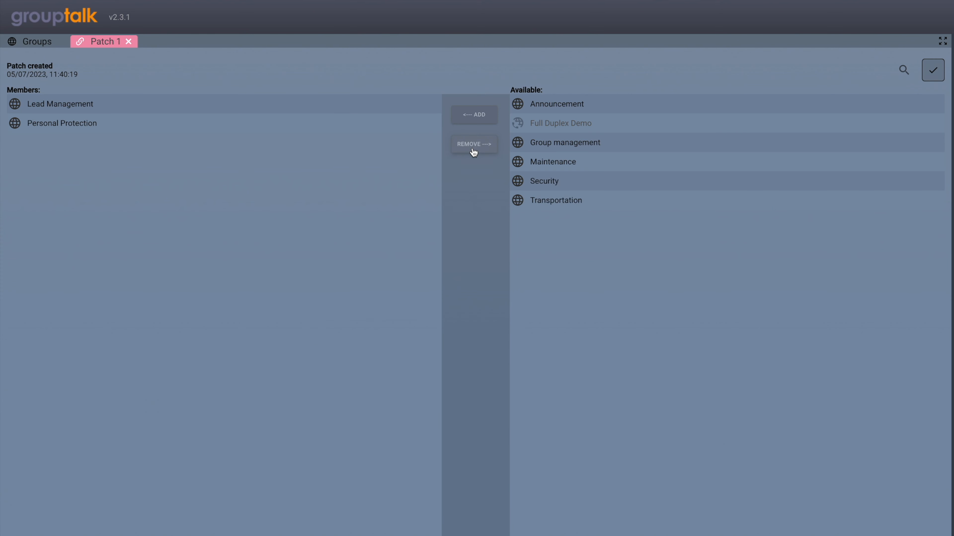
{"action": "left_click", "coordinate": [584, 184]}
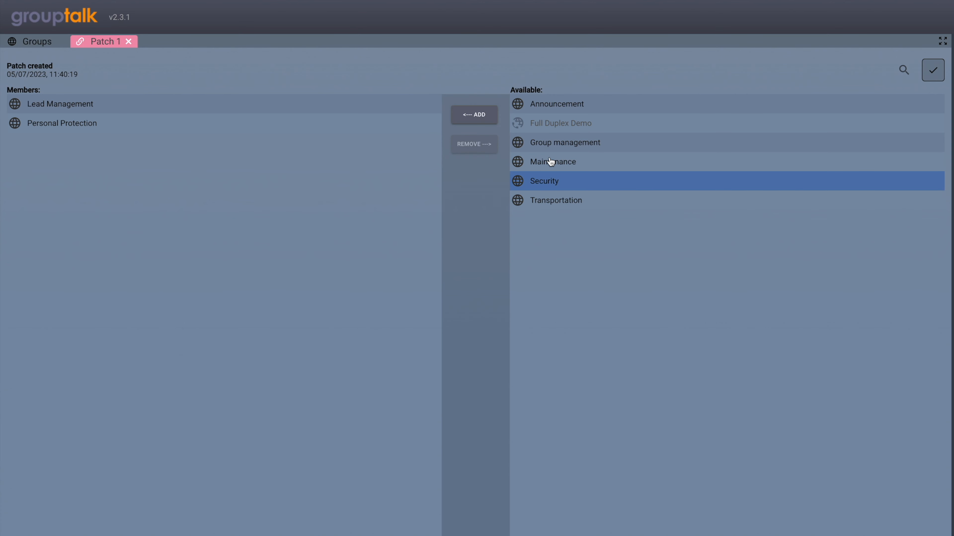
{"action": "left_click", "coordinate": [485, 115]}
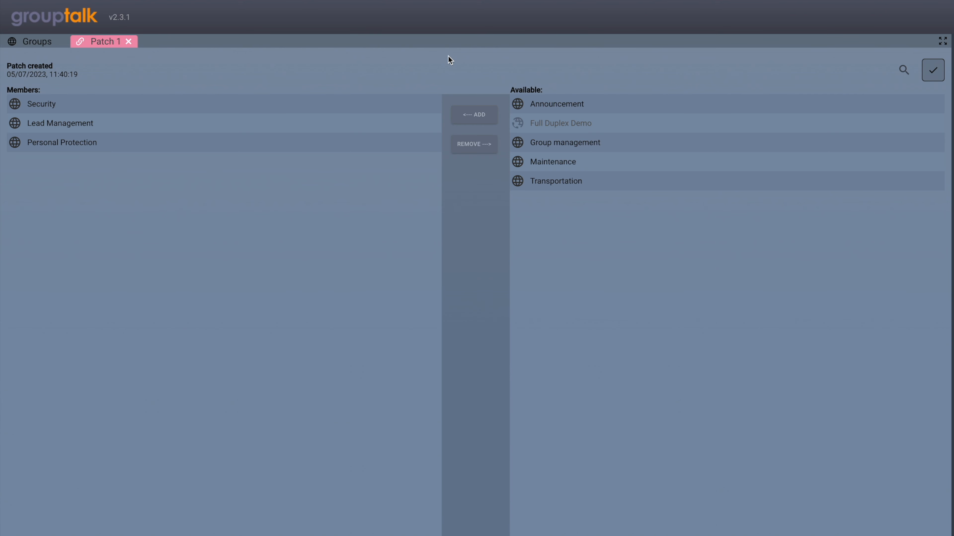
Move the Patch 1 panel out of the Groups tab set and dock it beside the Groups panel
{"action": "left_click_drag", "start_coordinate": [105, 41], "coordinate": [894, 352]}
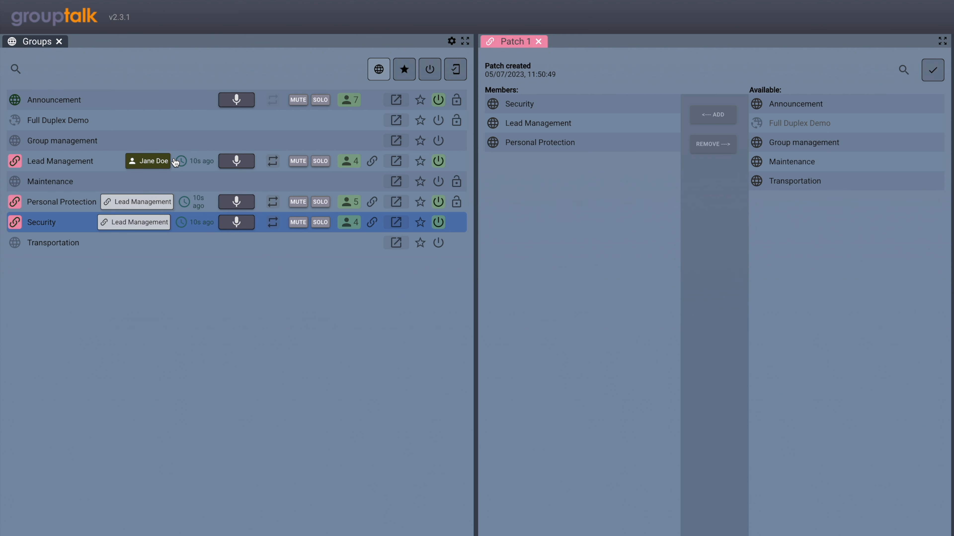
Remove the Personal Protection group from Patch 1 and add it back as a member
{"action": "left_click", "coordinate": [609, 145]}
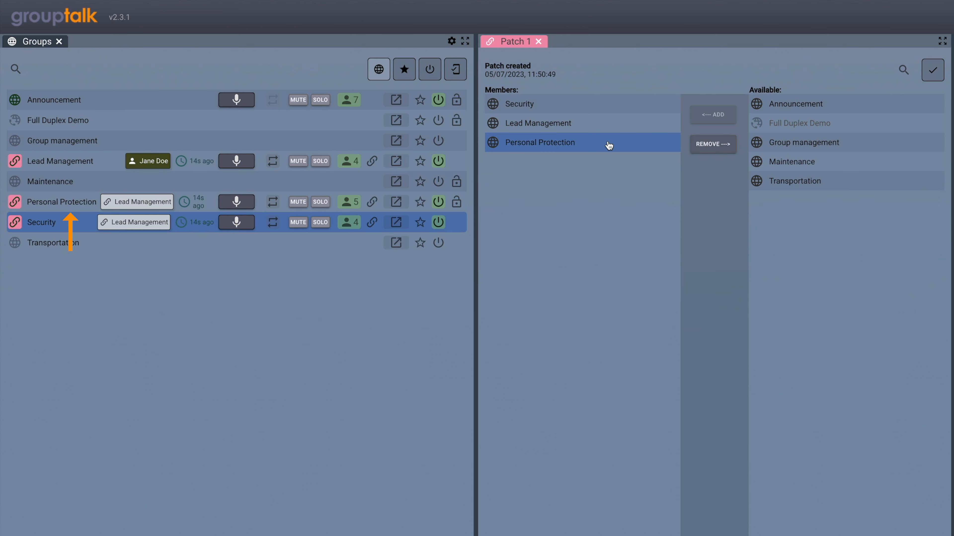
{"action": "left_click", "coordinate": [728, 149]}
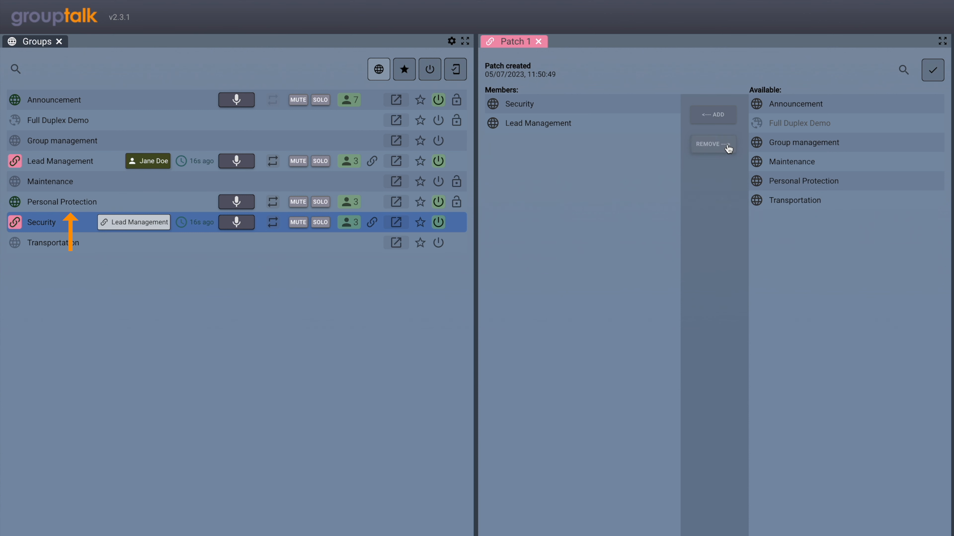
{"action": "left_click", "coordinate": [787, 183]}
{"action": "left_click", "coordinate": [722, 114]}
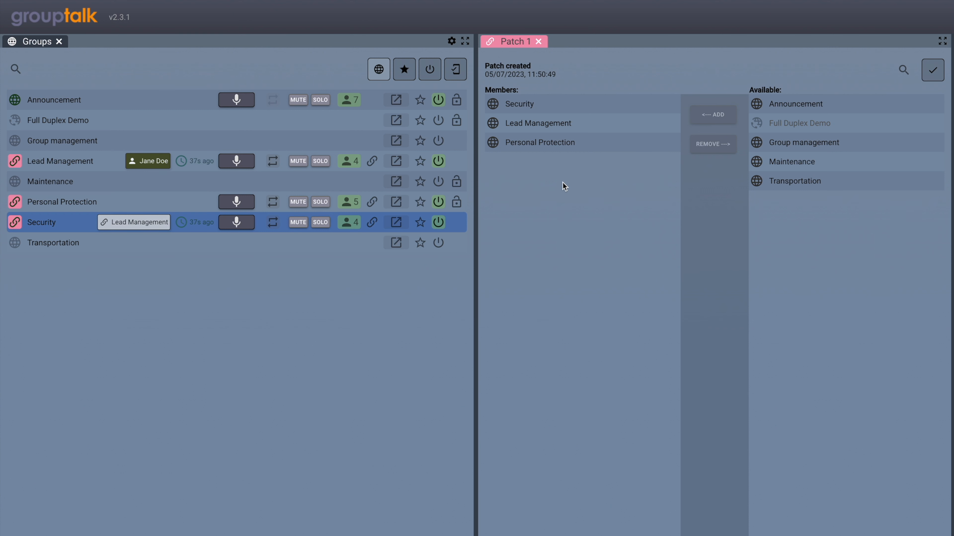
View the patch details of the Security group, including creator and members, and close them
{"action": "left_click", "coordinate": [372, 224]}
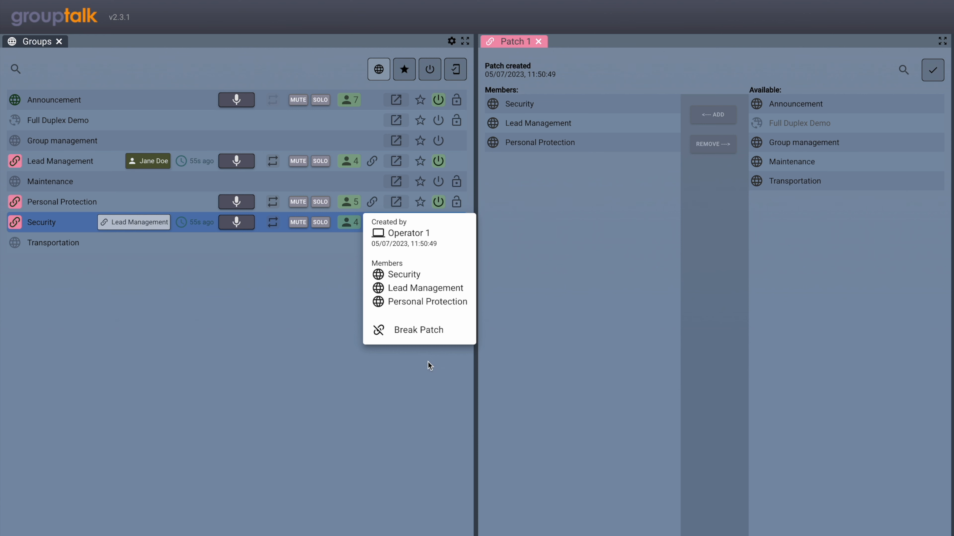
{"action": "left_click", "coordinate": [427, 363]}
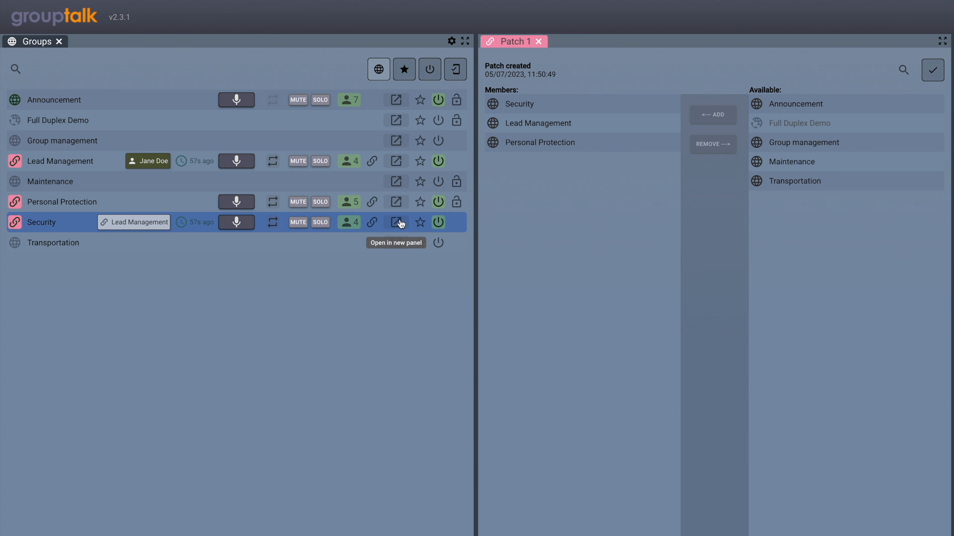
Open the Security group in a new panel, check its participants, messages and map, and close the panel
{"action": "left_click", "coordinate": [401, 223]}
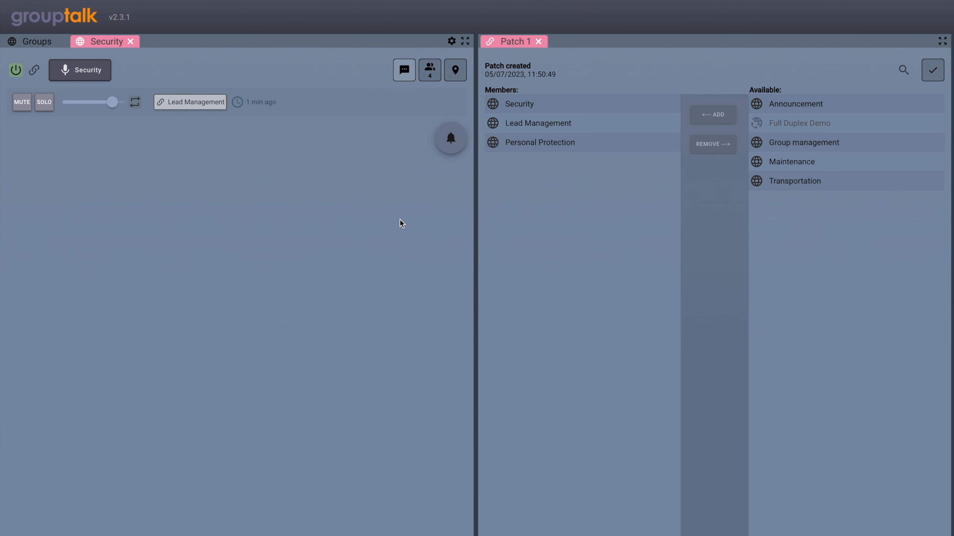
{"action": "left_click", "coordinate": [429, 71]}
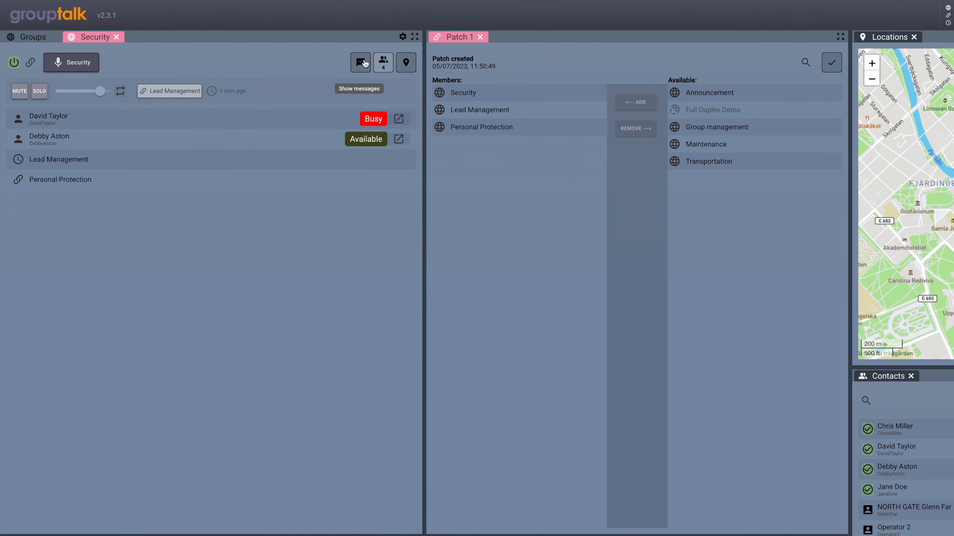
{"action": "left_click", "coordinate": [362, 62]}
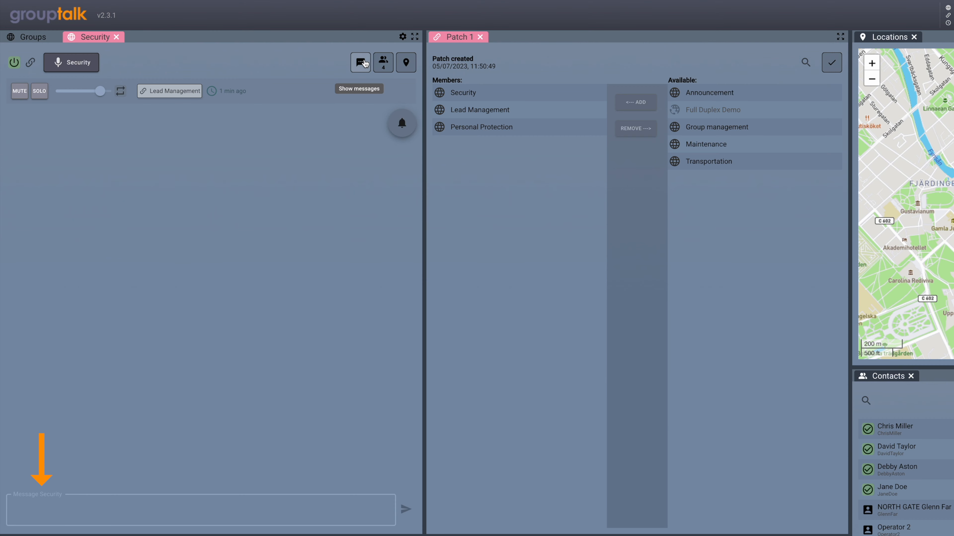
{"action": "left_click", "coordinate": [406, 63]}
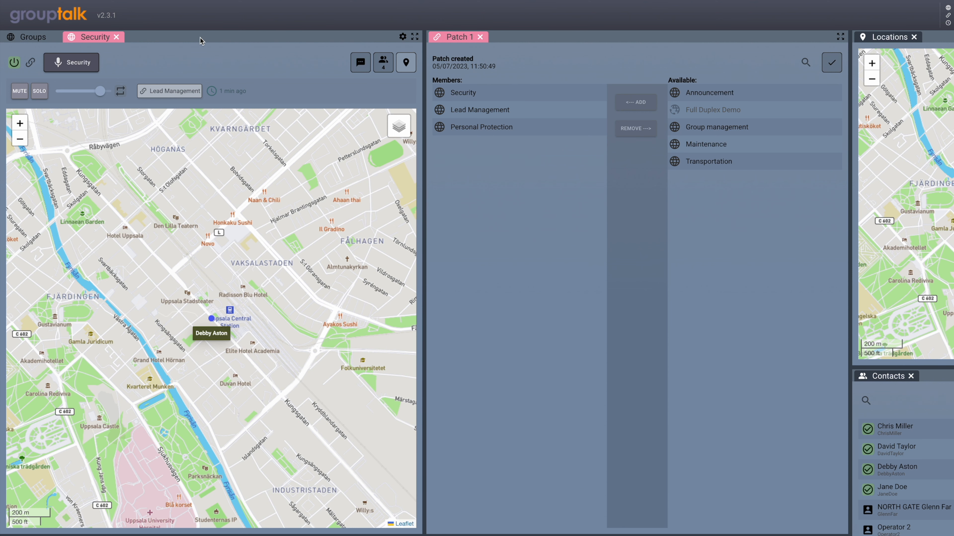
{"action": "left_click", "coordinate": [117, 37]}
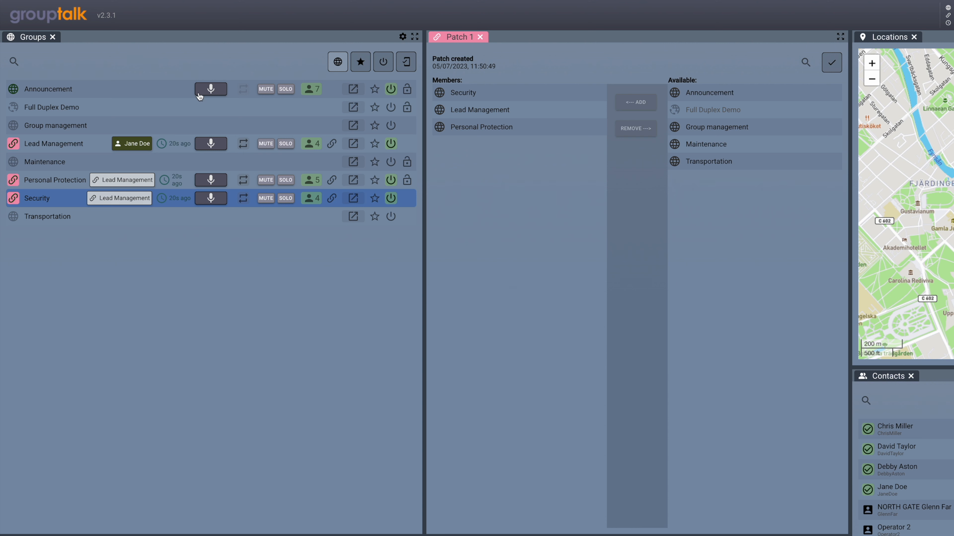
Break the patch from the Lead Management group's patch details and confirm the breakup
{"action": "left_click", "coordinate": [336, 145]}
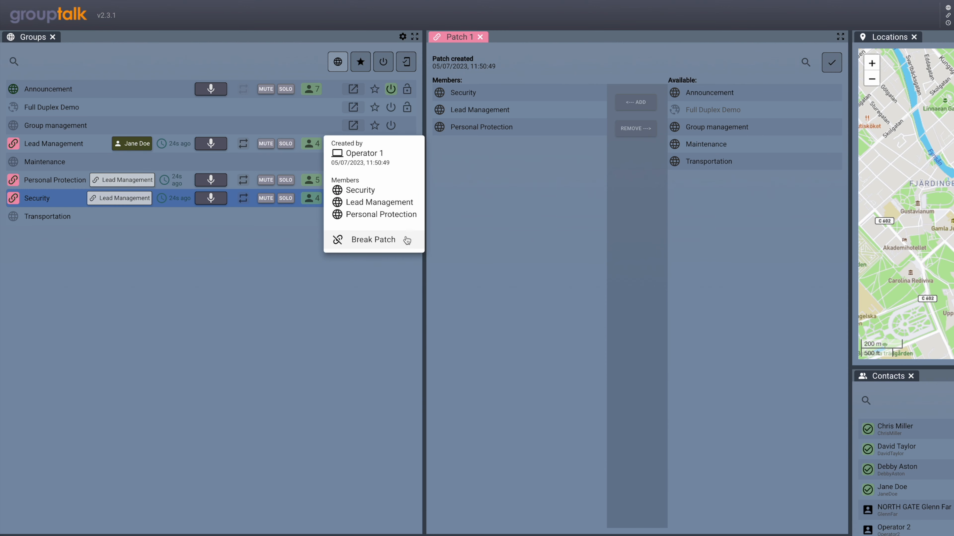
{"action": "left_click", "coordinate": [408, 250]}
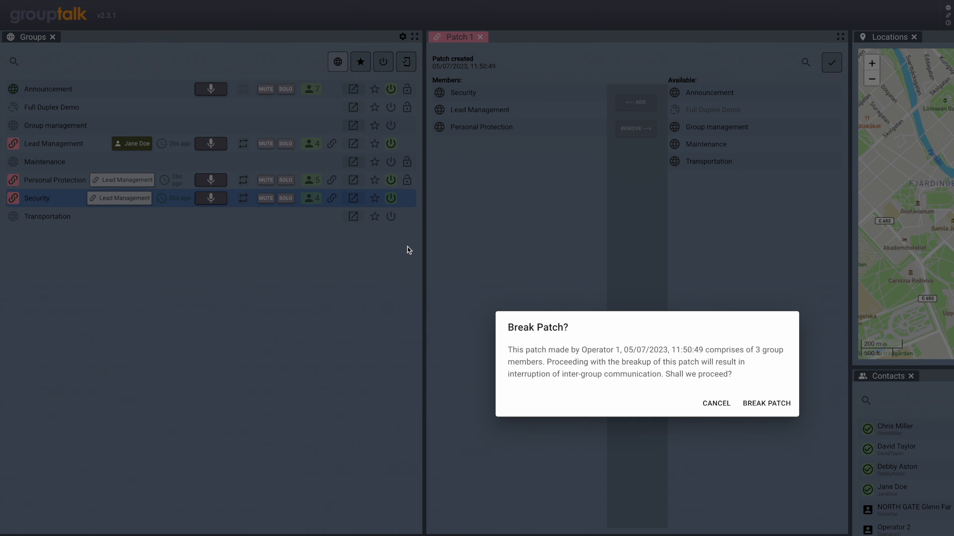
{"action": "left_click", "coordinate": [774, 405]}
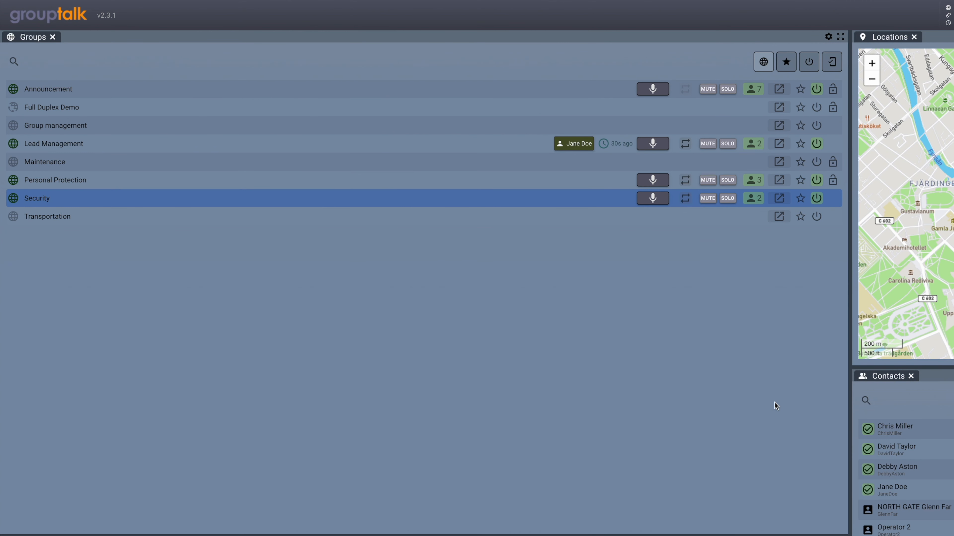